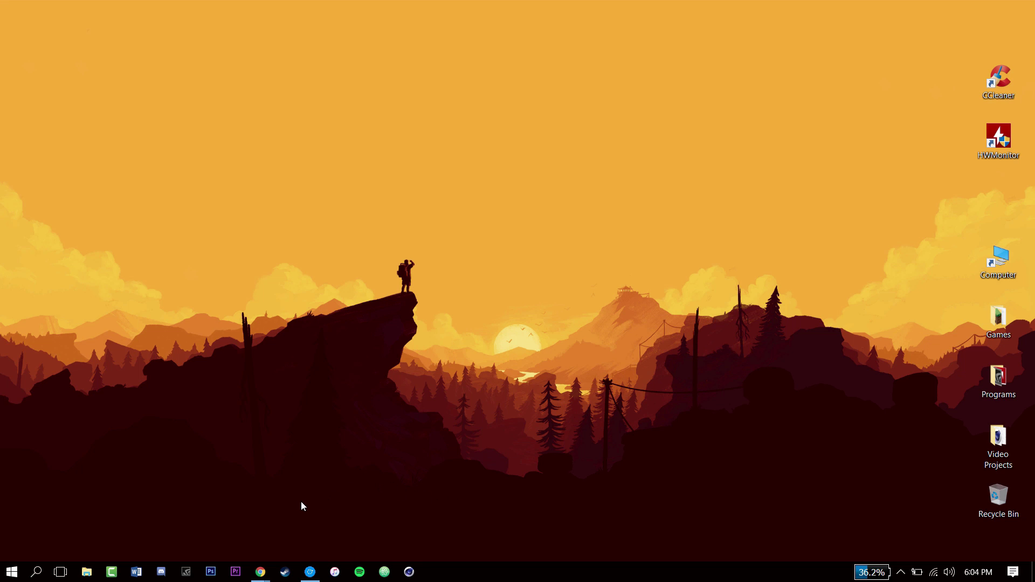
Step: Search Google for 'audacity download'
mouse_move(270, 560)
click(331, 512)
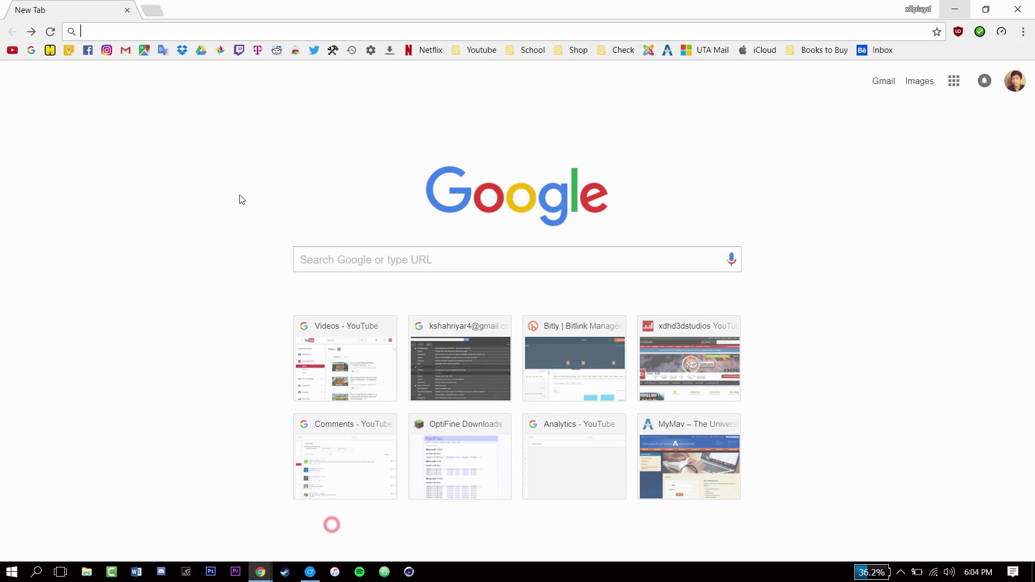
text(audacity download)
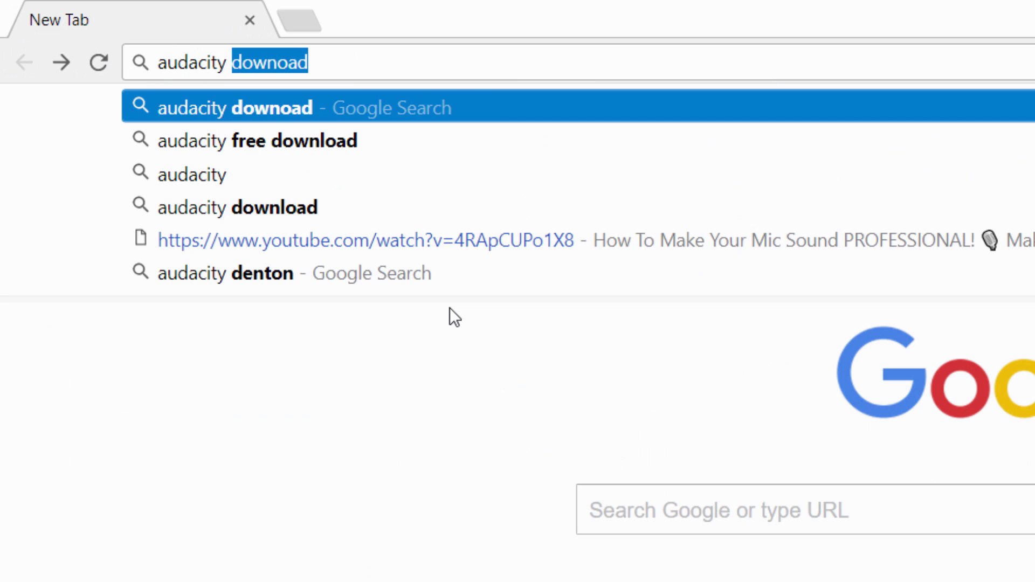
key(Return)
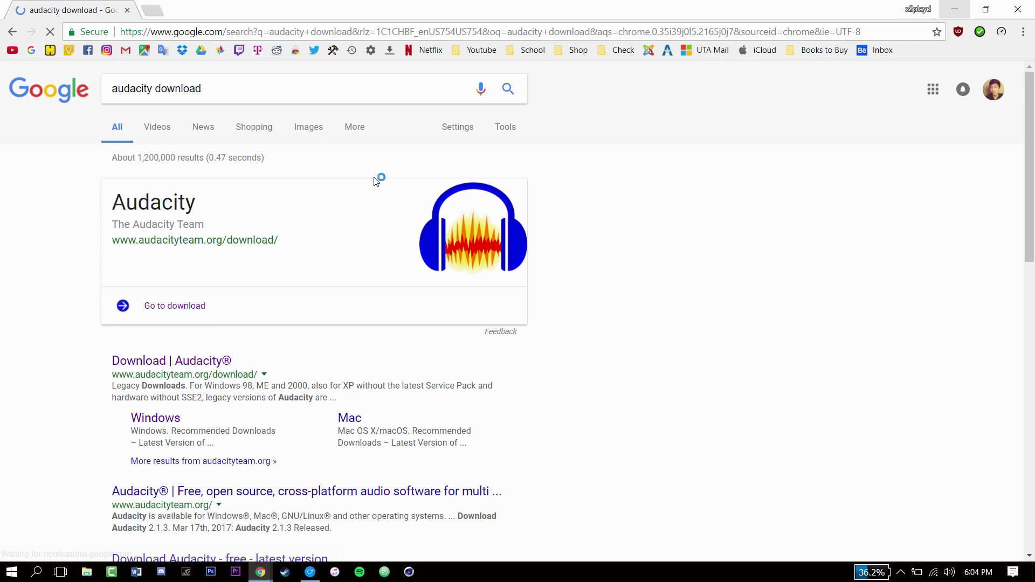
Step: Reload the results and scroll to the official audacityteam.org download page
scroll(209, 280, down, 2)
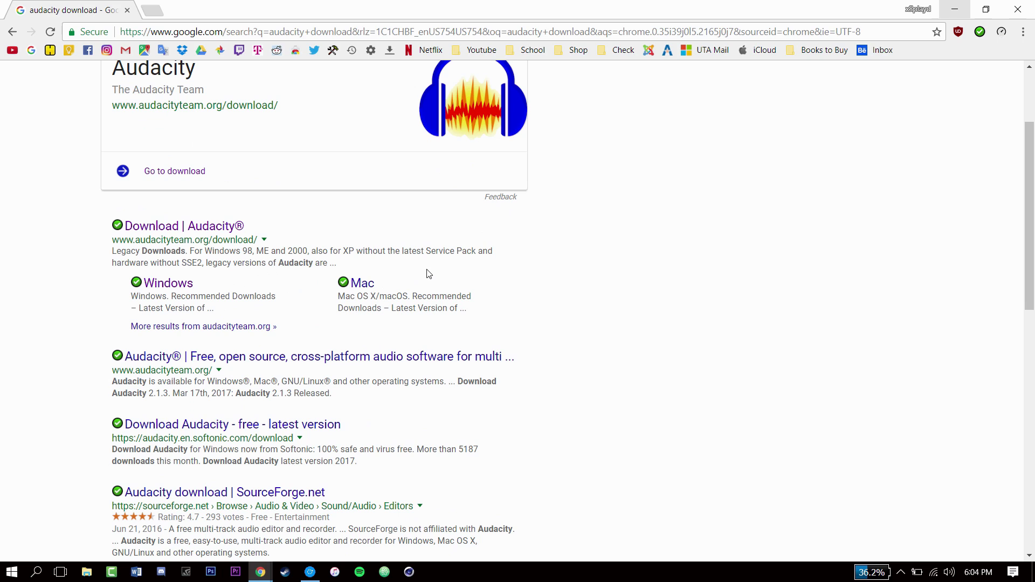
scroll(425, 272, up, 2)
key(F5)
scroll(343, 284, down, 2)
scroll(381, 258, up, 2)
scroll(356, 268, down, 2)
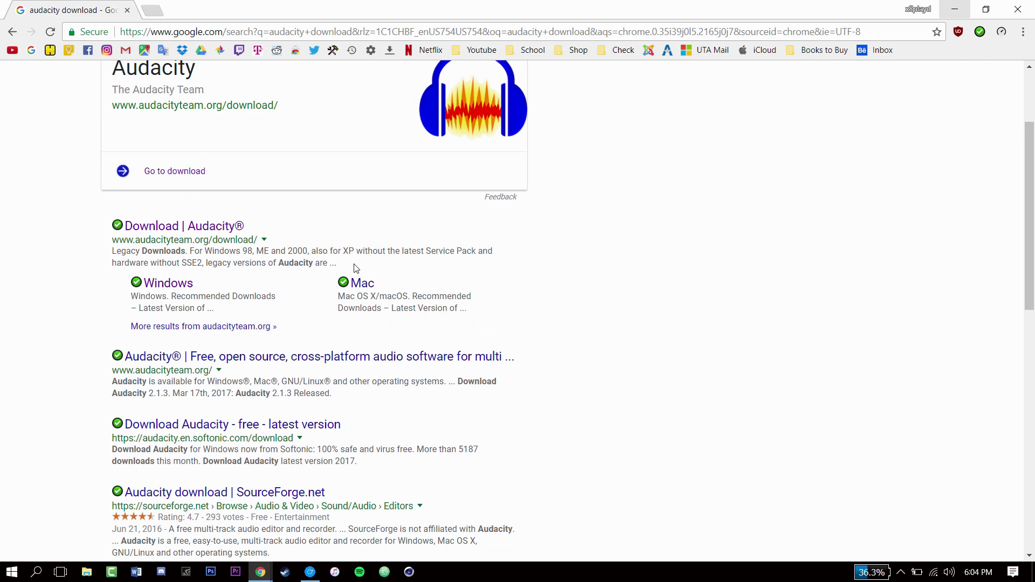
Step: Open the Windows download page for Audacity
click(181, 284)
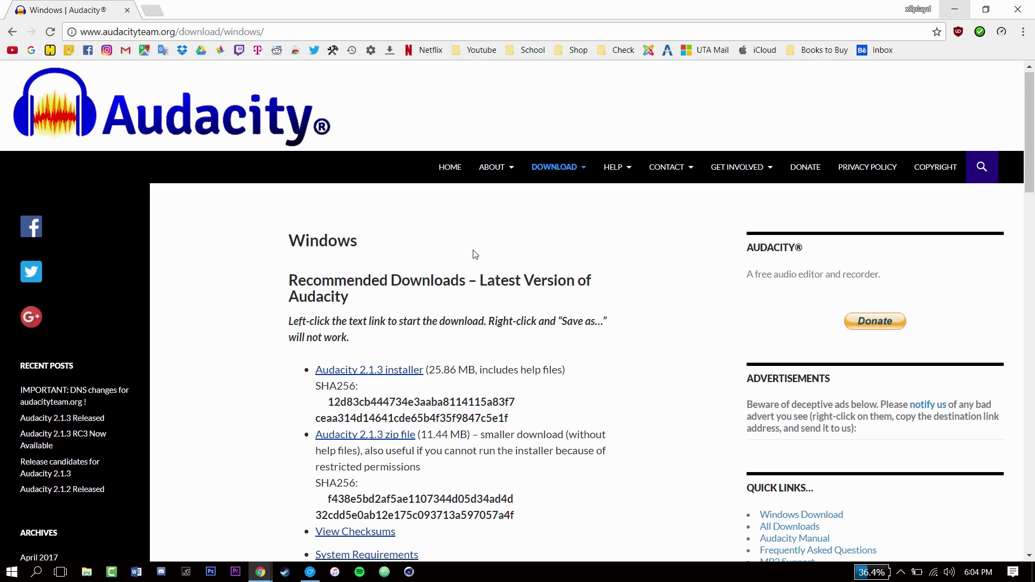
scroll(474, 253, down, 2)
scroll(474, 250, up, 2)
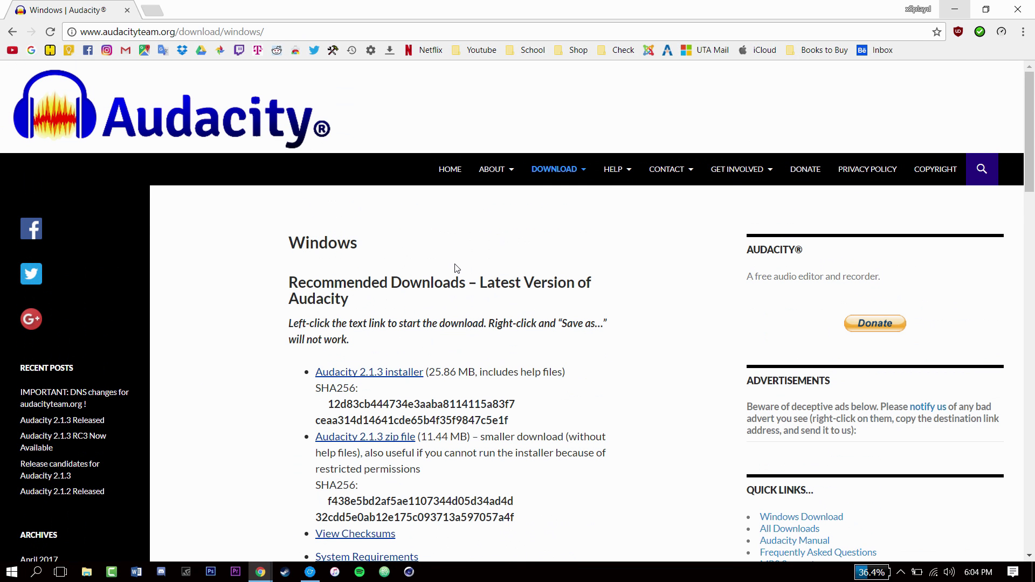
scroll(459, 267, down, 2)
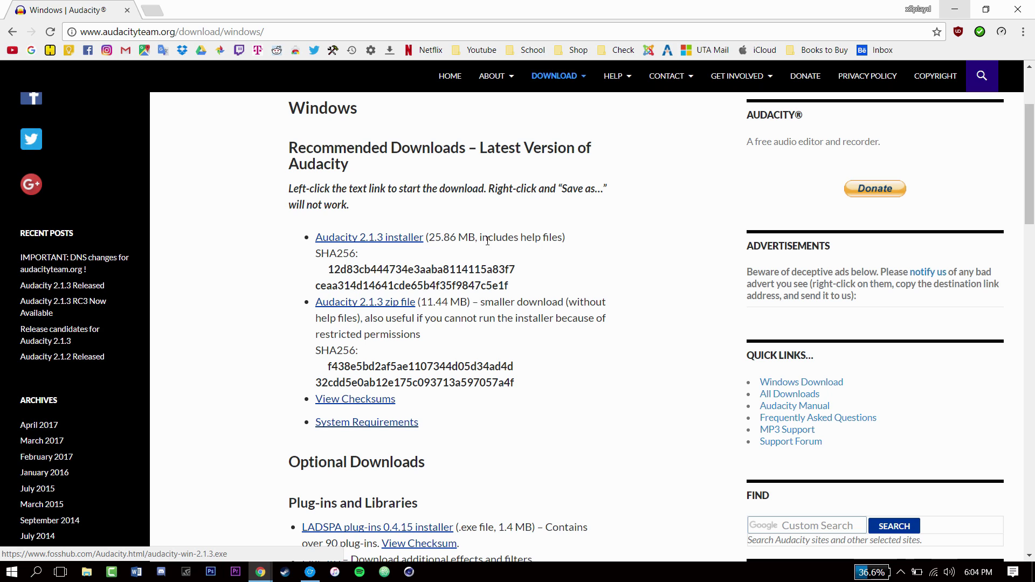
Step: Save the Audacity 2.1.3 installer, then minimize Chrome to show the desktop
click(402, 237)
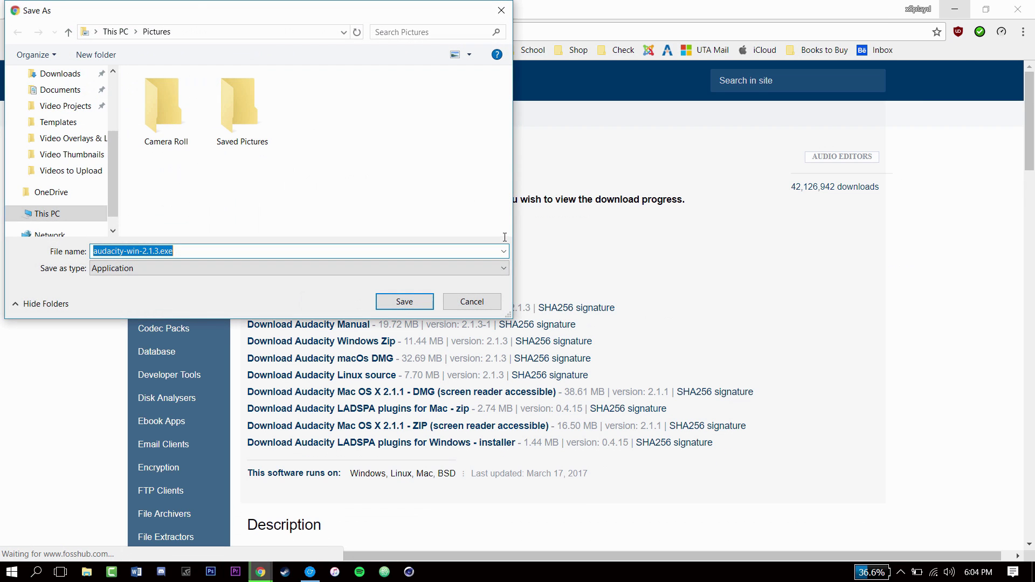
click(243, 254)
click(208, 250)
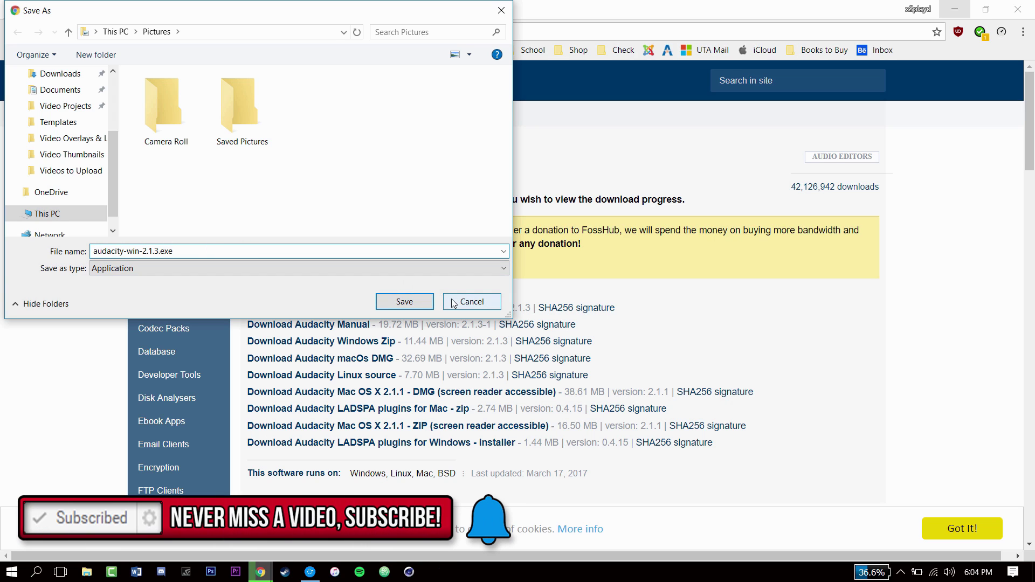
click(418, 294)
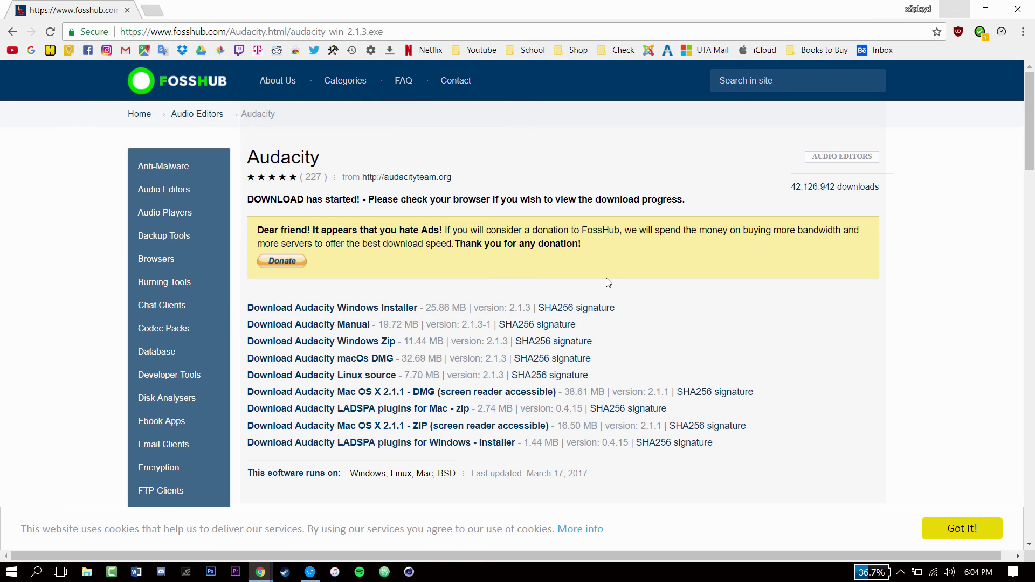
click(955, 9)
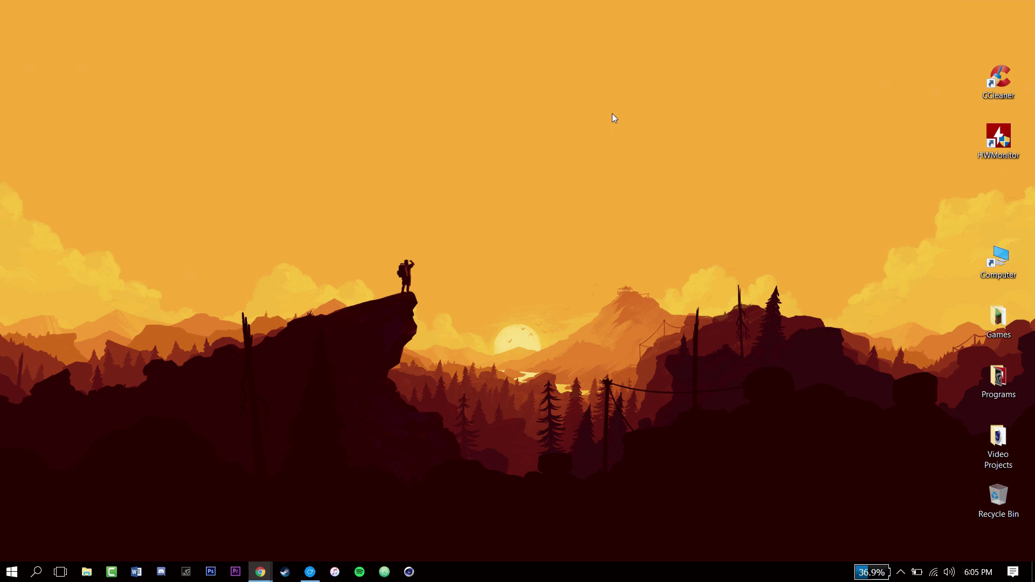
Step: Launch Audacity from the Programs folder shortcut and dismiss the Welcome message
double_click(998, 377)
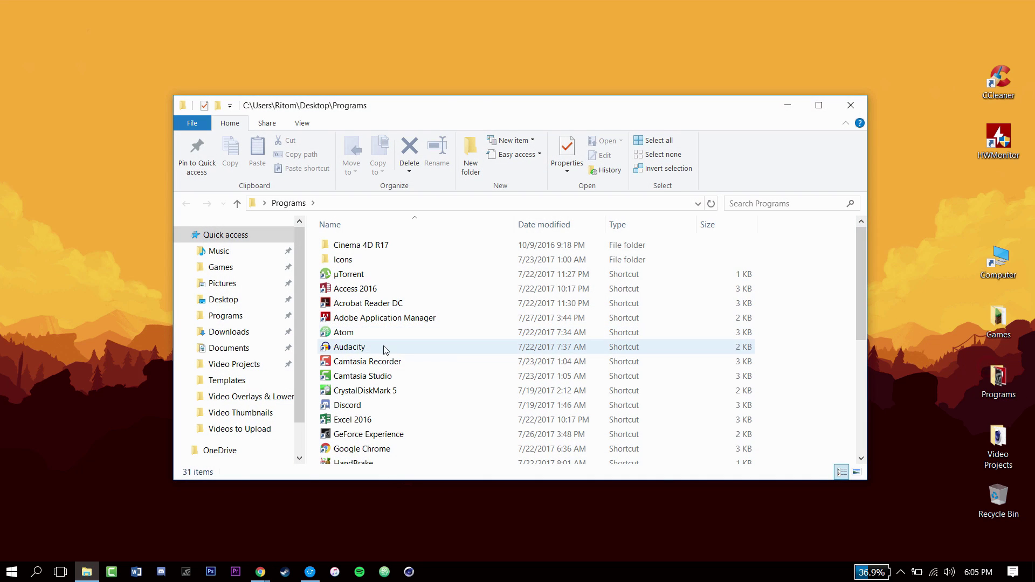
double_click(364, 349)
click(849, 106)
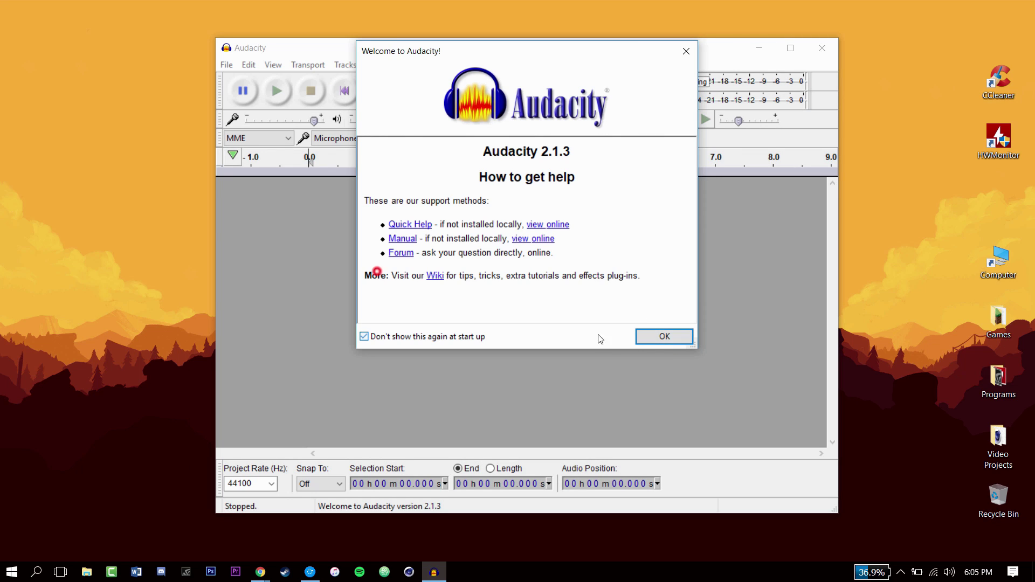
click(654, 338)
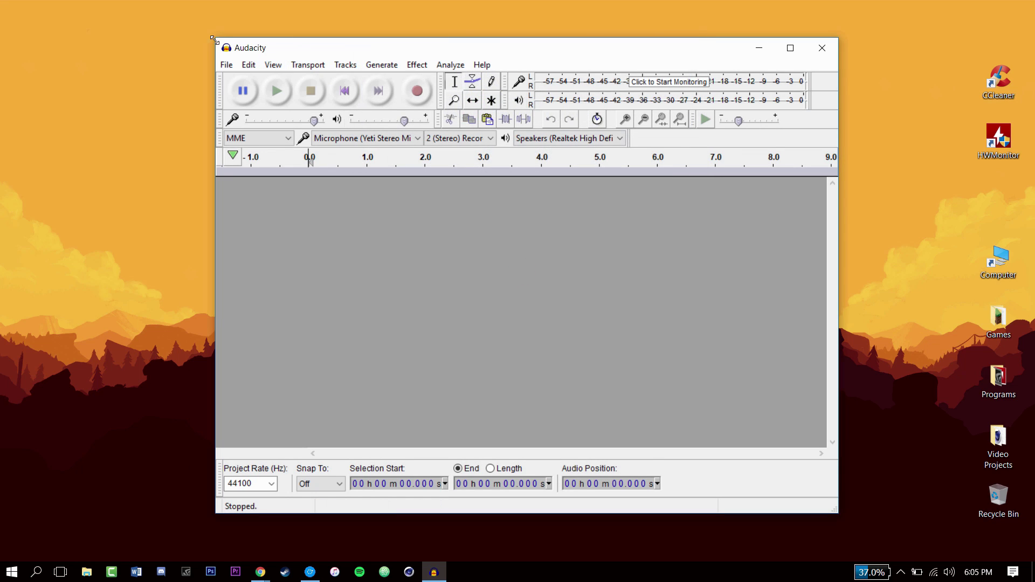
Step: Enlarge the Audacity window and reposition it on the desktop
drag(218, 39, 65, 46)
drag(314, 59, 331, 58)
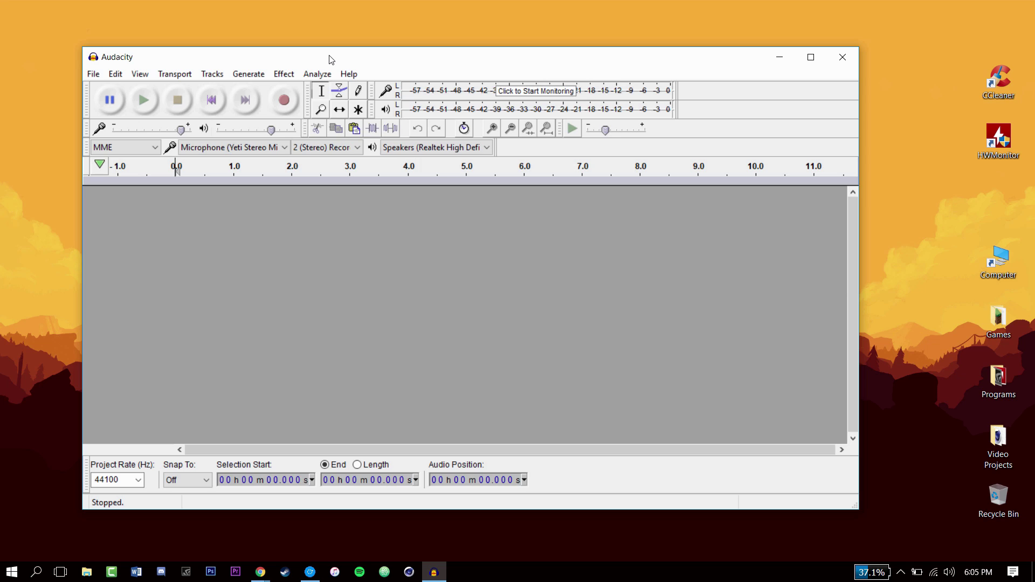
drag(323, 58, 314, 50)
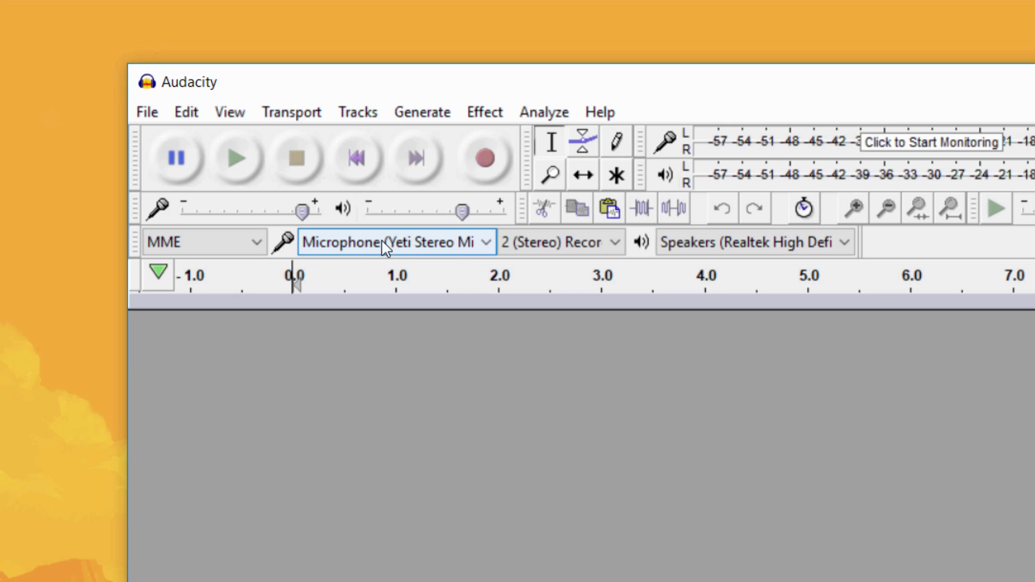
click(339, 248)
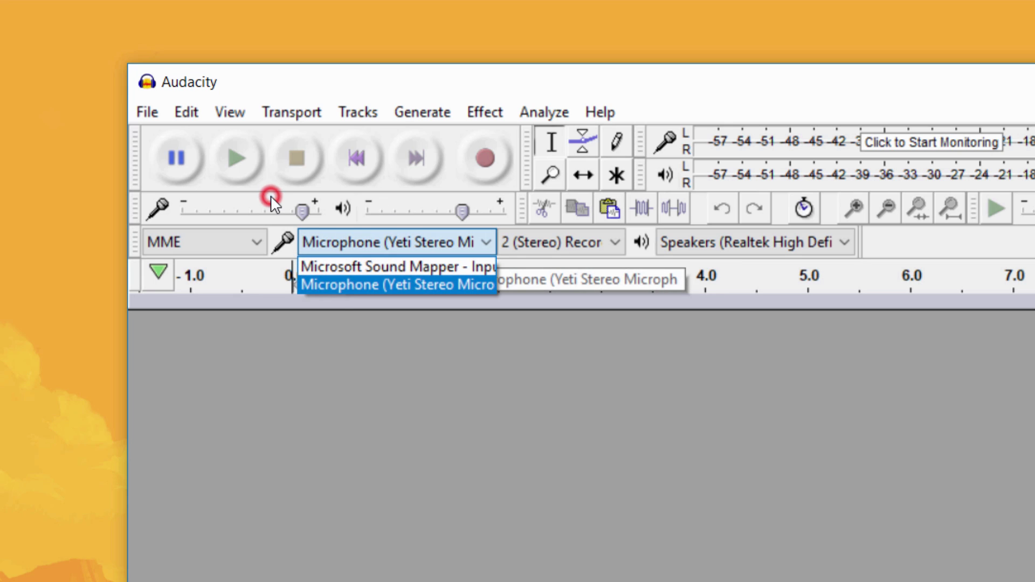
click(302, 233)
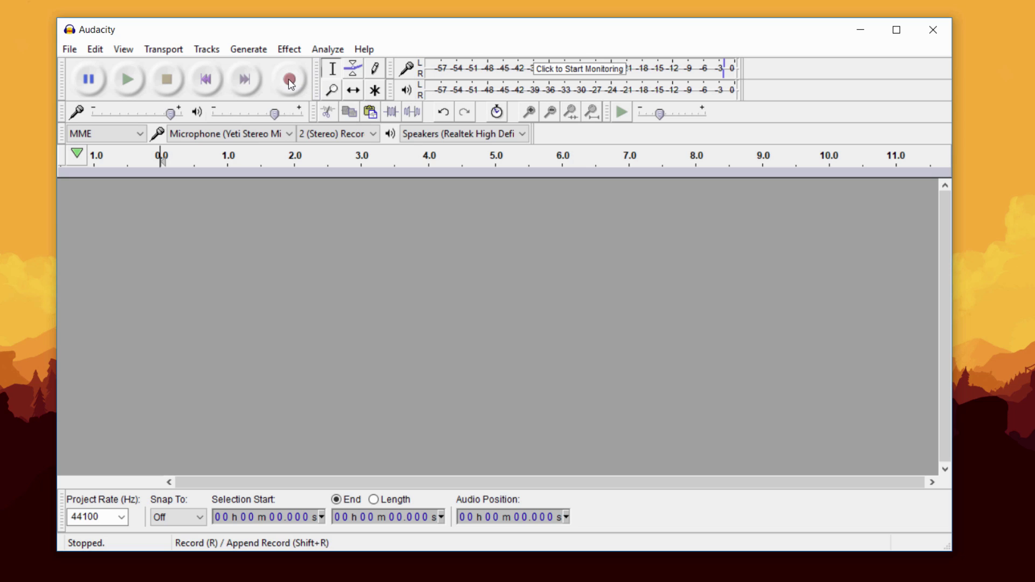
Step: Record a ten-second voice clip, then inspect the leading silence from about 0.4 s to 4.1 s
click(290, 81)
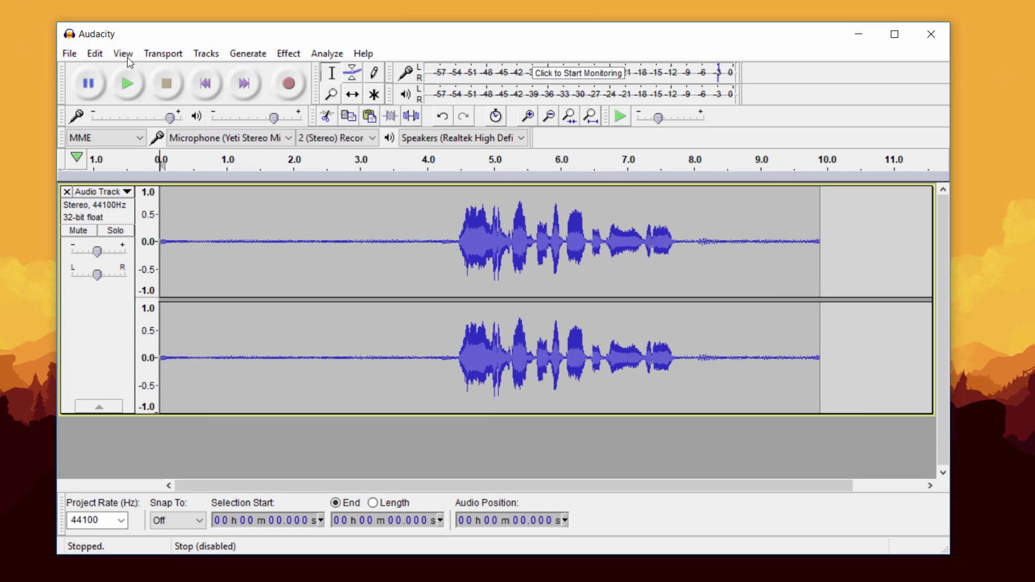
drag(455, 245, 154, 241)
click(204, 187)
click(343, 185)
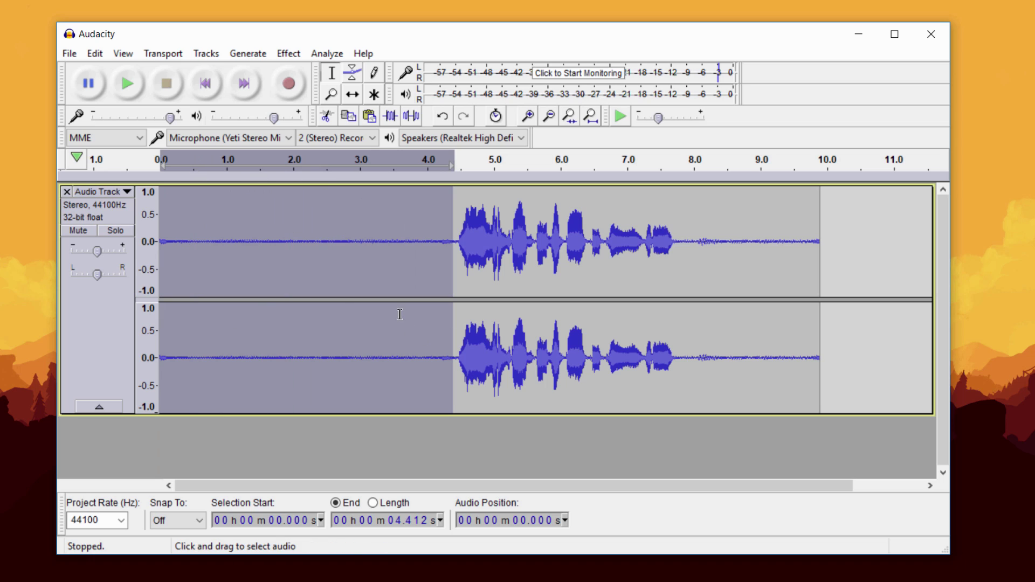
drag(436, 237, 187, 233)
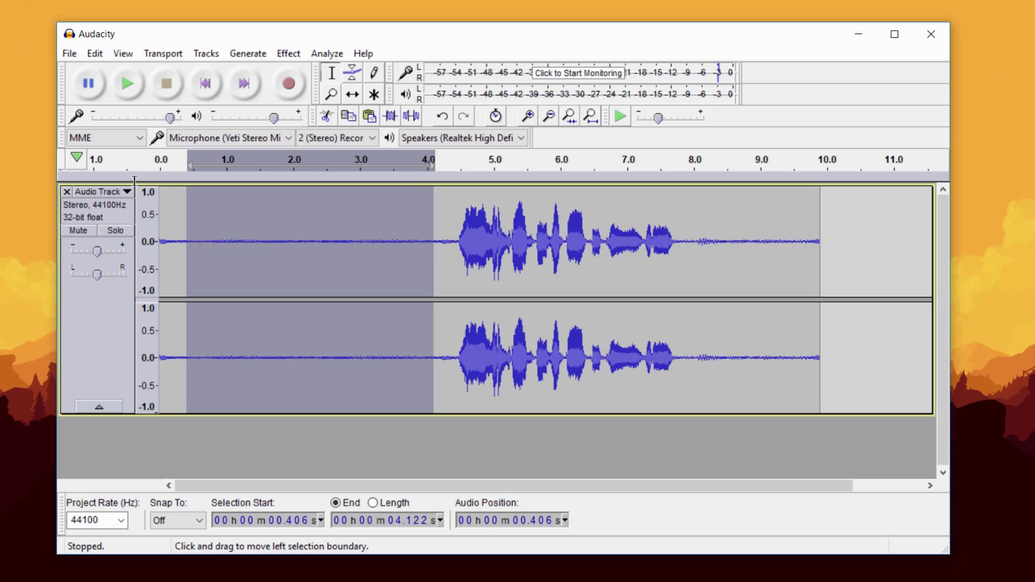
click(450, 247)
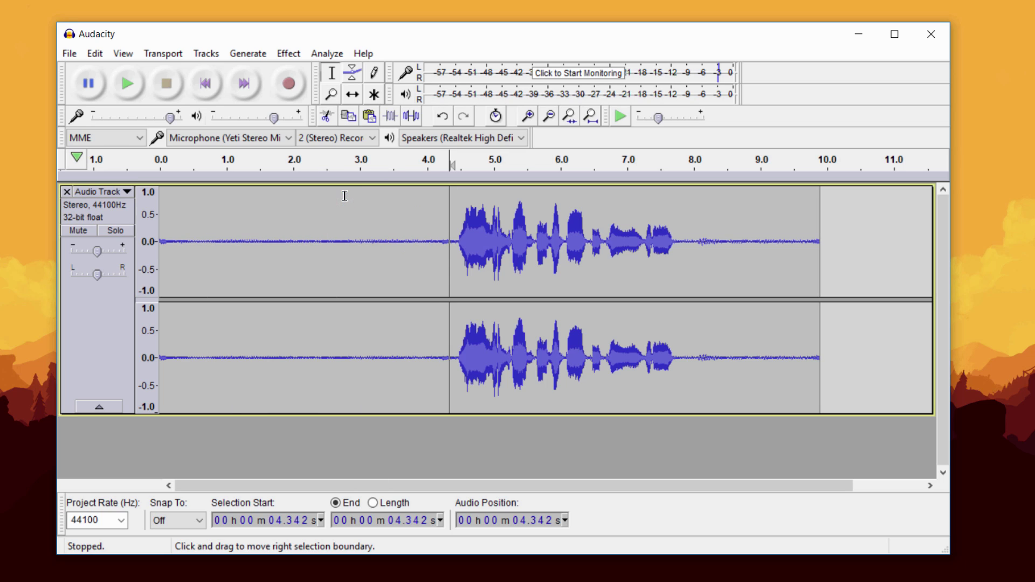
Step: Apply the Compressor to the whole track: −12 dB threshold, 2:1 ratio, make-up gain on
key(ctrl+a)
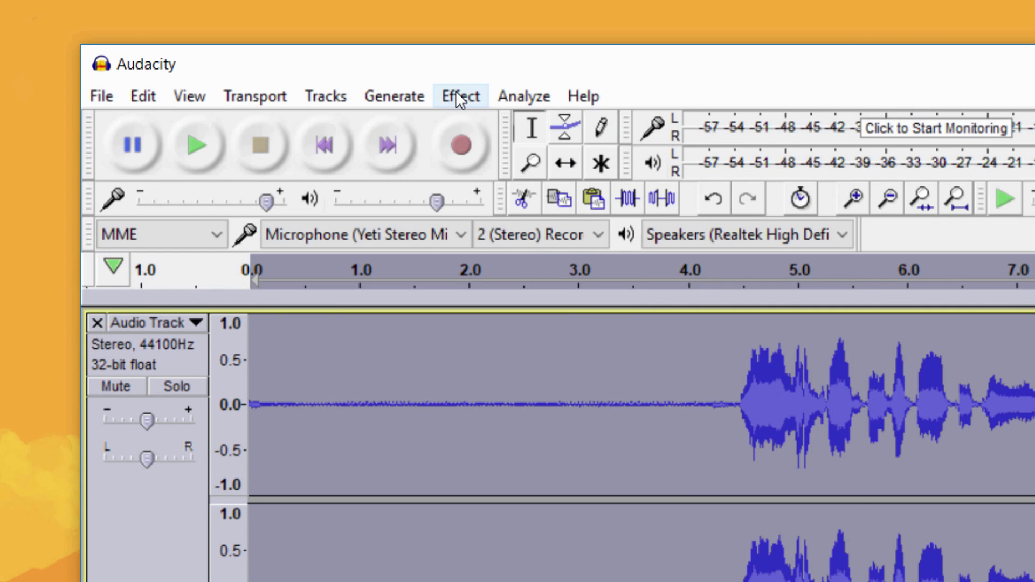
click(288, 53)
click(638, 291)
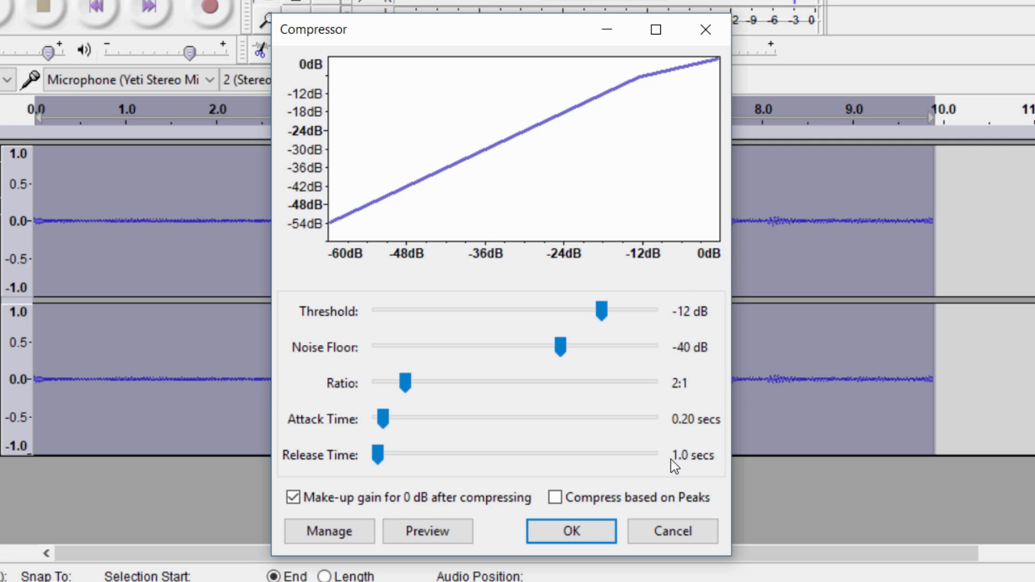
click(589, 531)
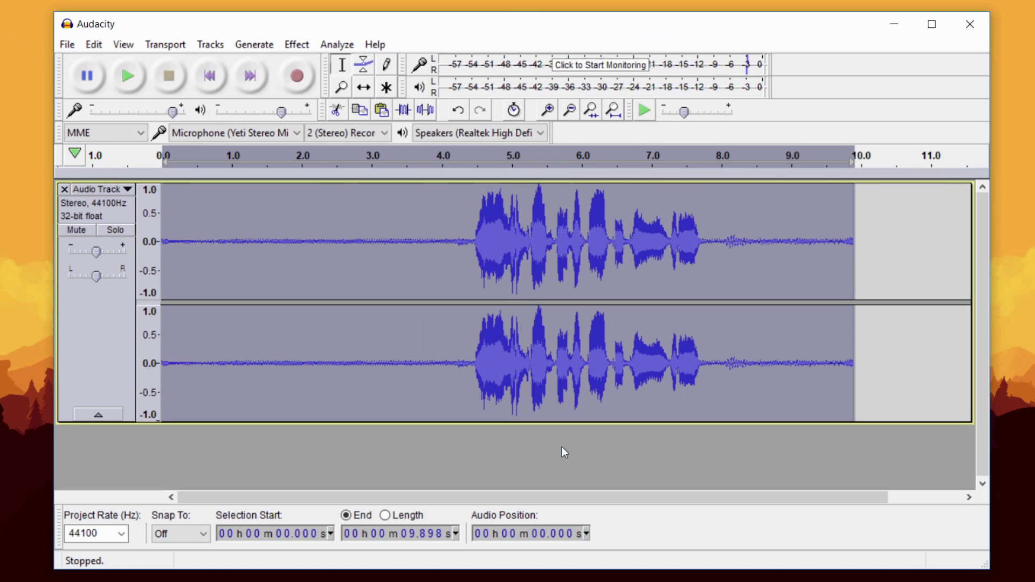
Step: Select the leading silence from 0.313 s to about 4.2 s
click(343, 235)
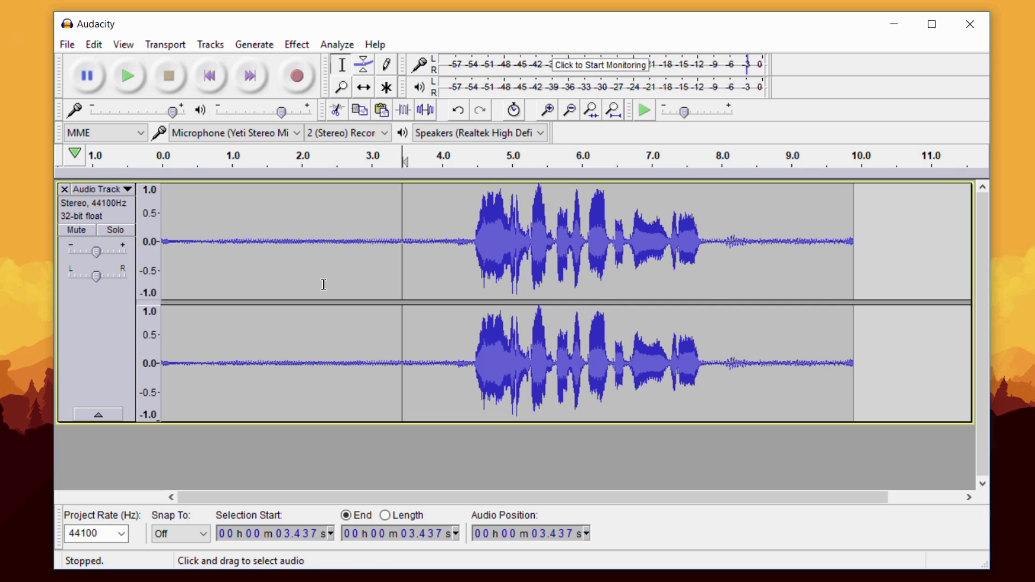
click(184, 241)
drag(187, 241, 449, 251)
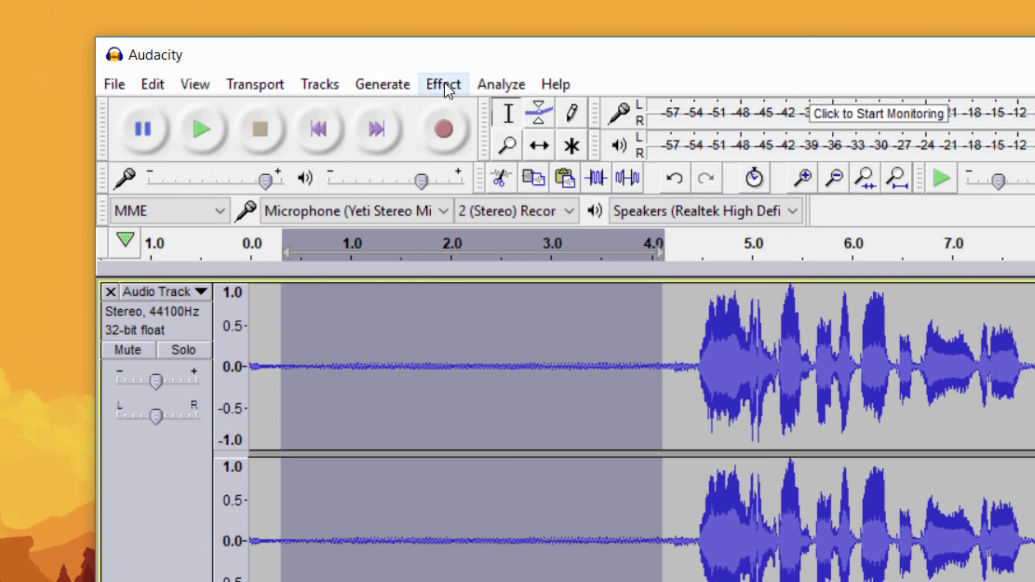
Step: Get a Noise Reduction noise profile from the selected leading silence
click(443, 84)
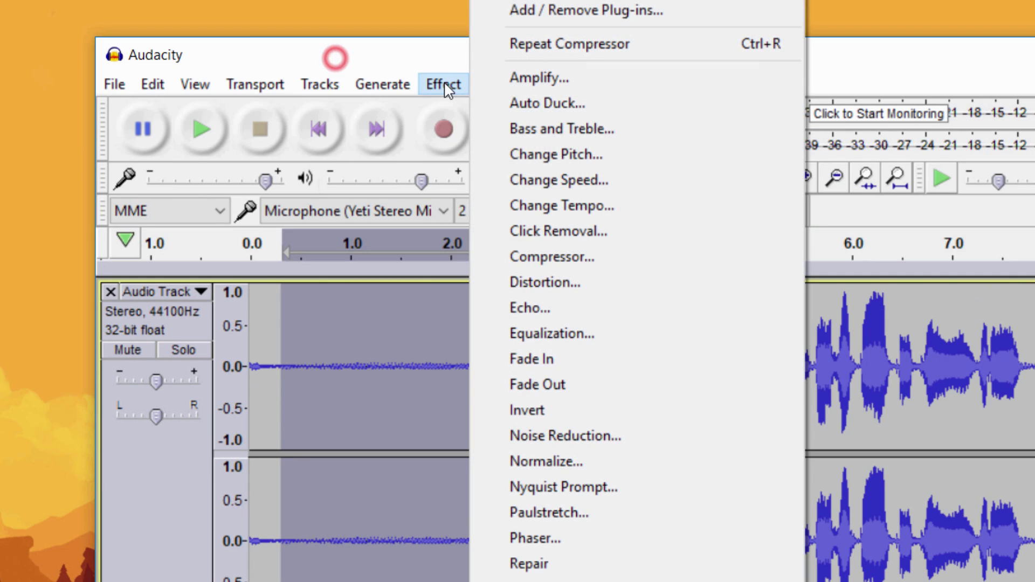
click(634, 436)
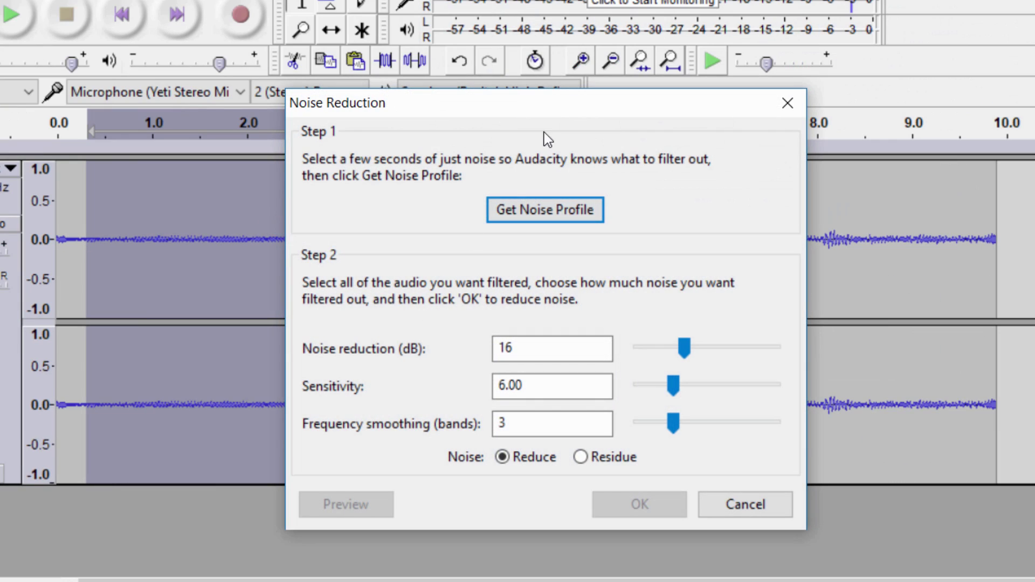
drag(554, 106, 542, 101)
click(539, 204)
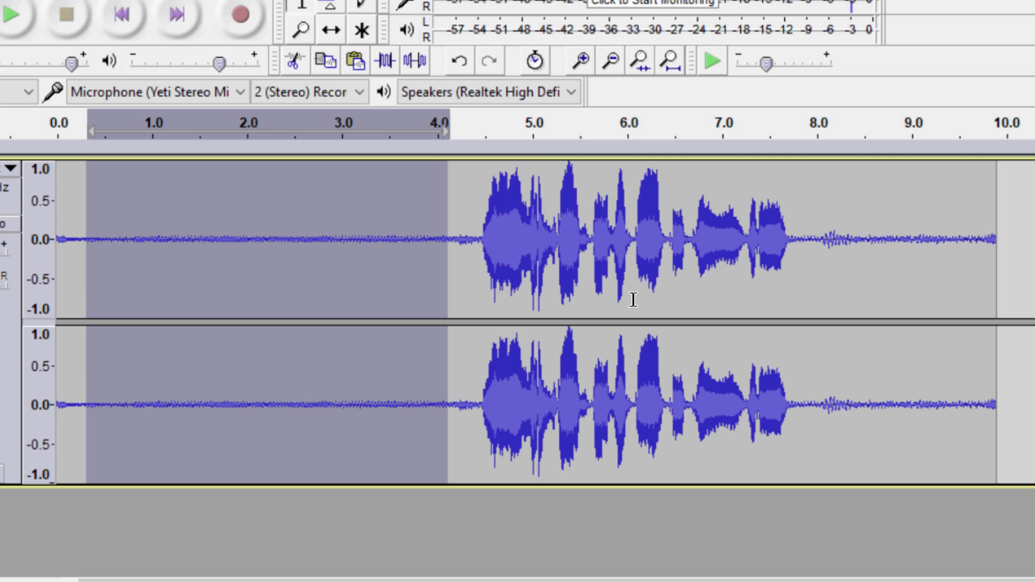
Step: Apply Noise Reduction to the whole track at 16 dB, sensitivity 6.00, smoothing 3
key(ctrl+a)
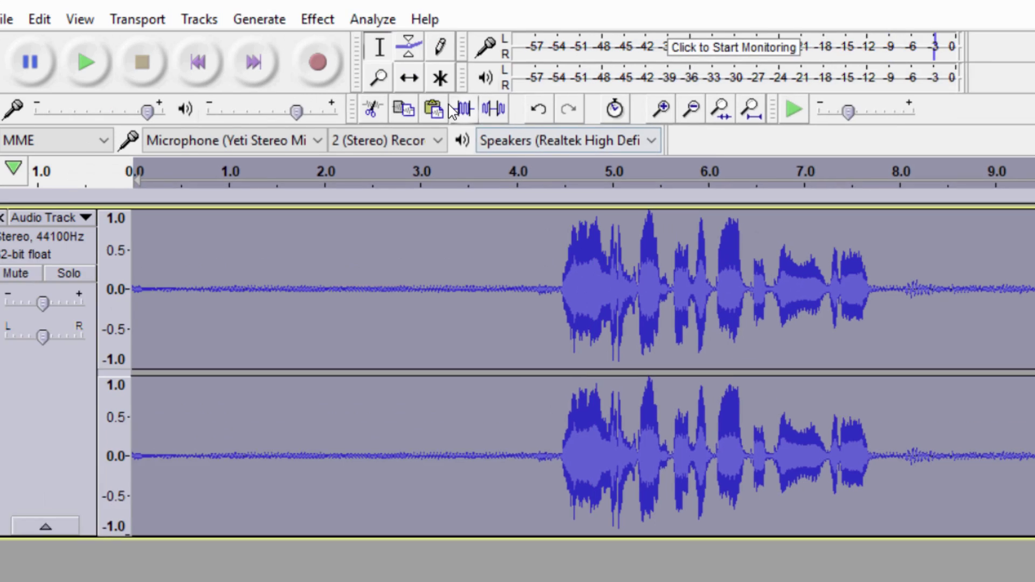
click(394, 66)
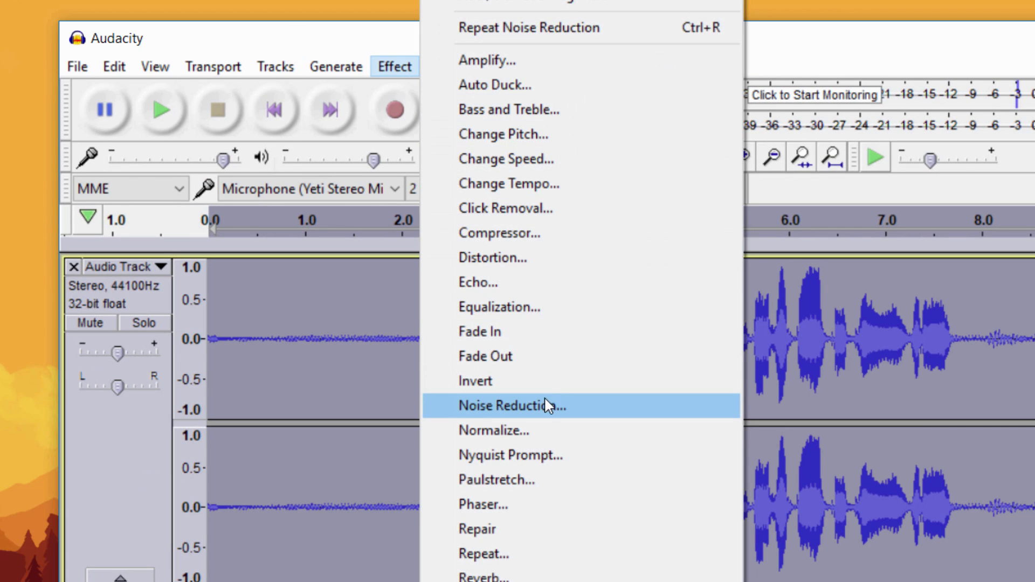
click(545, 400)
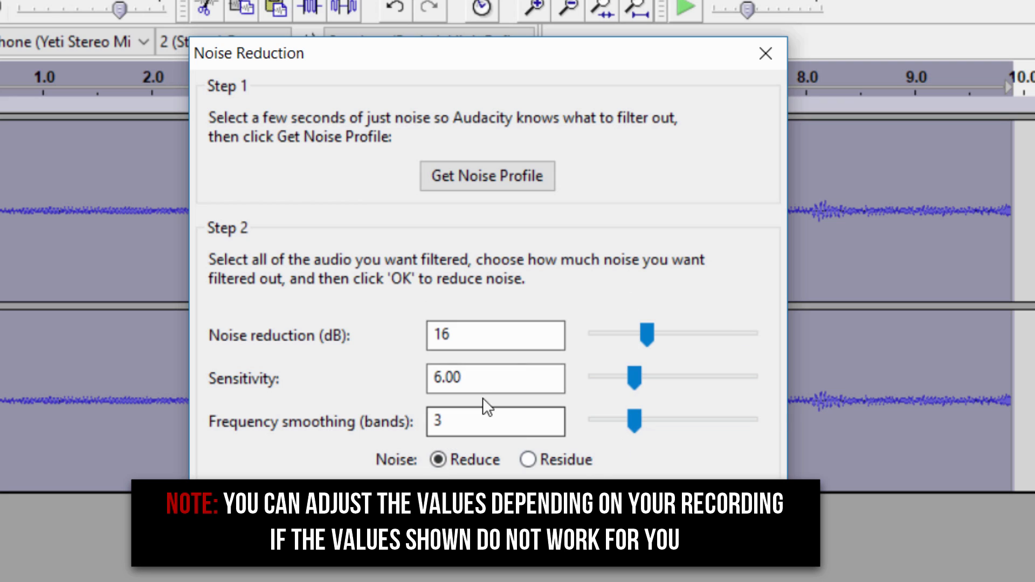
click(593, 512)
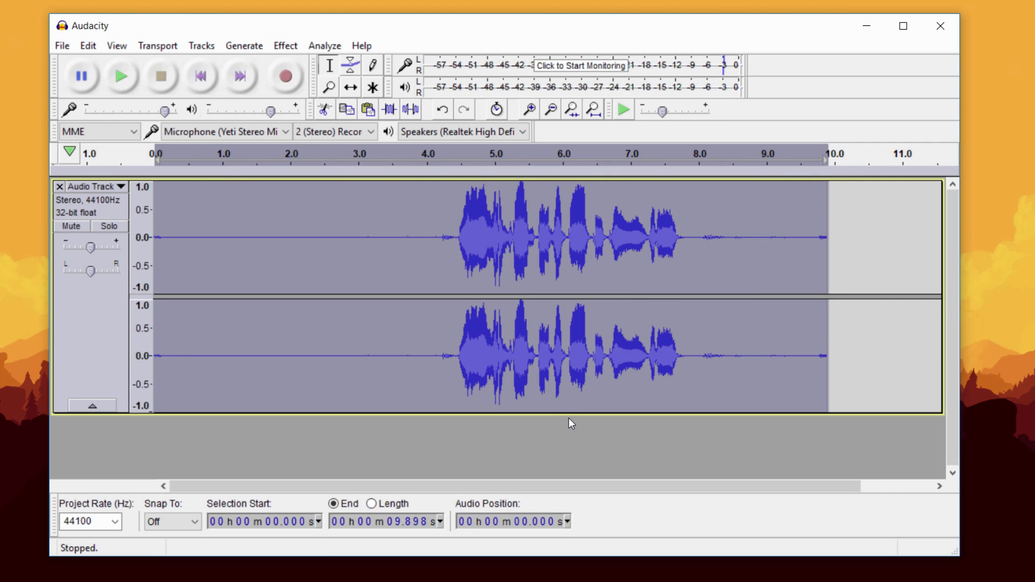
Step: Delete the silence from 0 s up to the speech, and the trailing silence after it
click(514, 264)
mouse_move(457, 237)
mouse_down()
mouse_move(432, 237)
mouse_move(443, 238)
mouse_up()
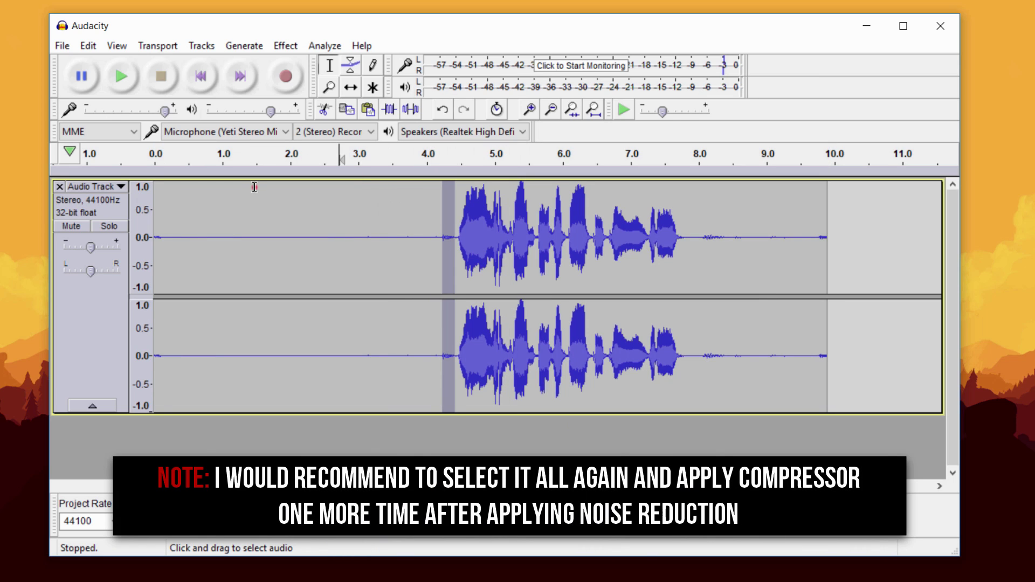
drag(210, 237, 453, 247)
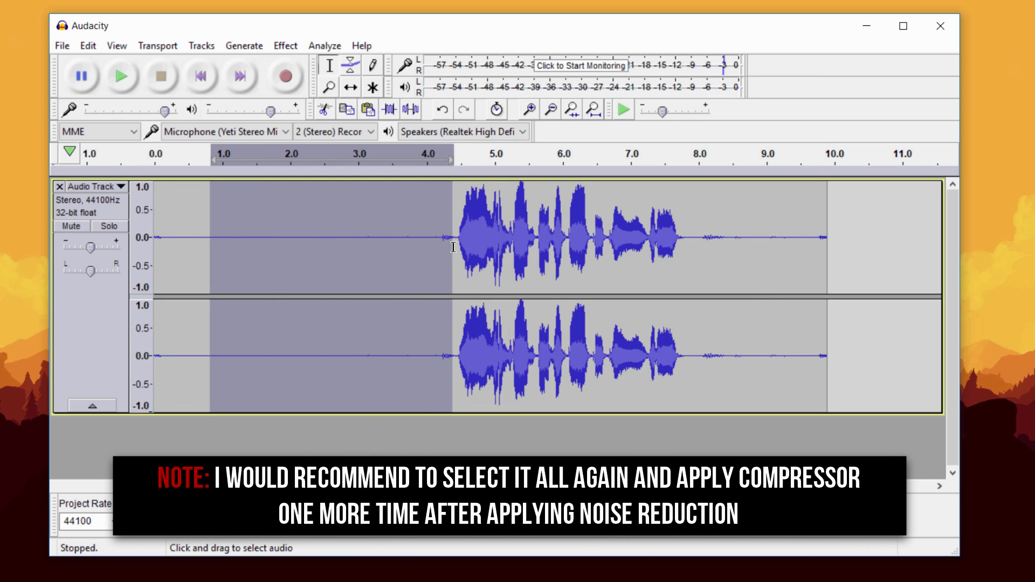
click(742, 241)
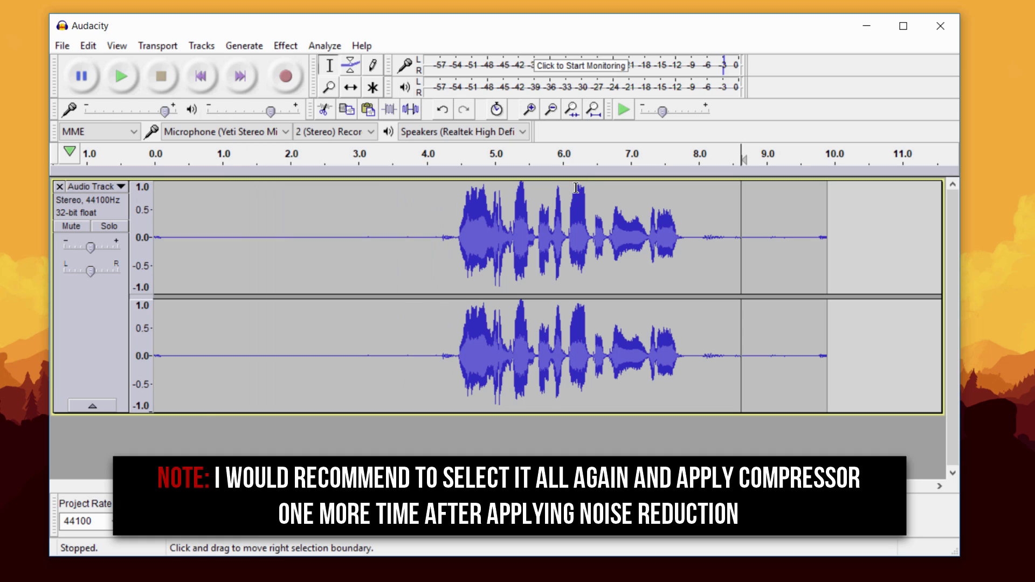
drag(454, 237, 148, 235)
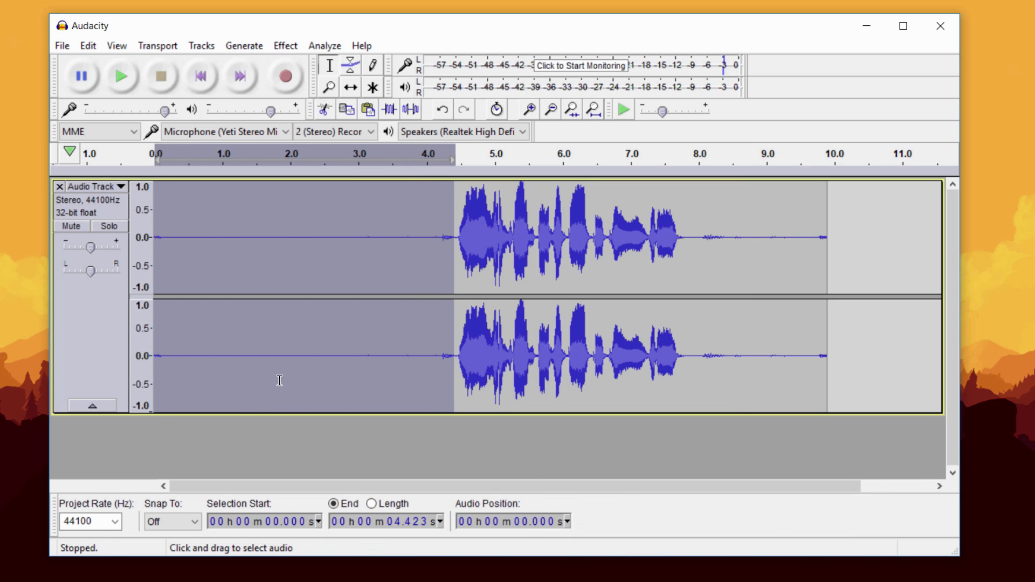
click(312, 185)
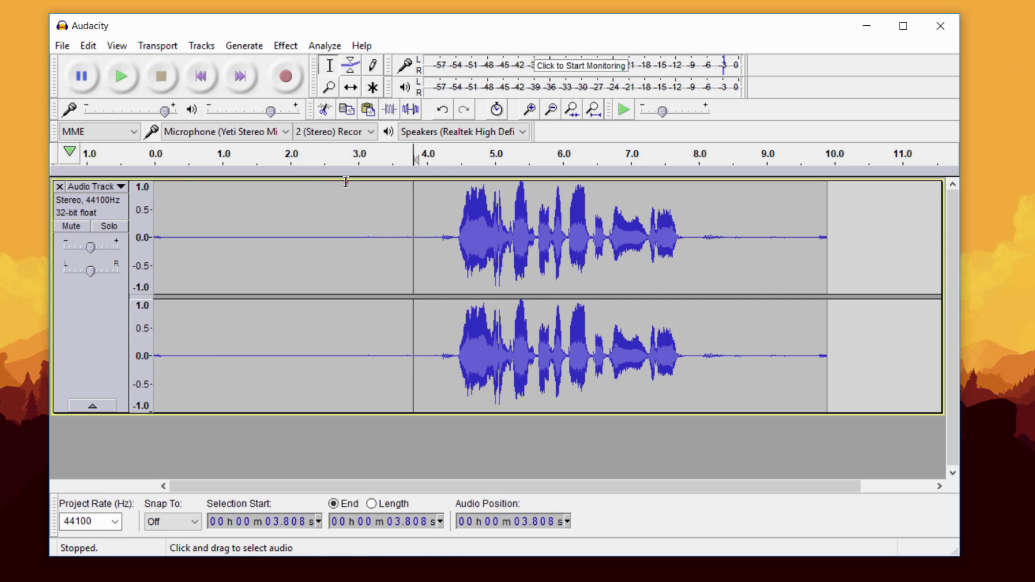
drag(453, 216, 138, 231)
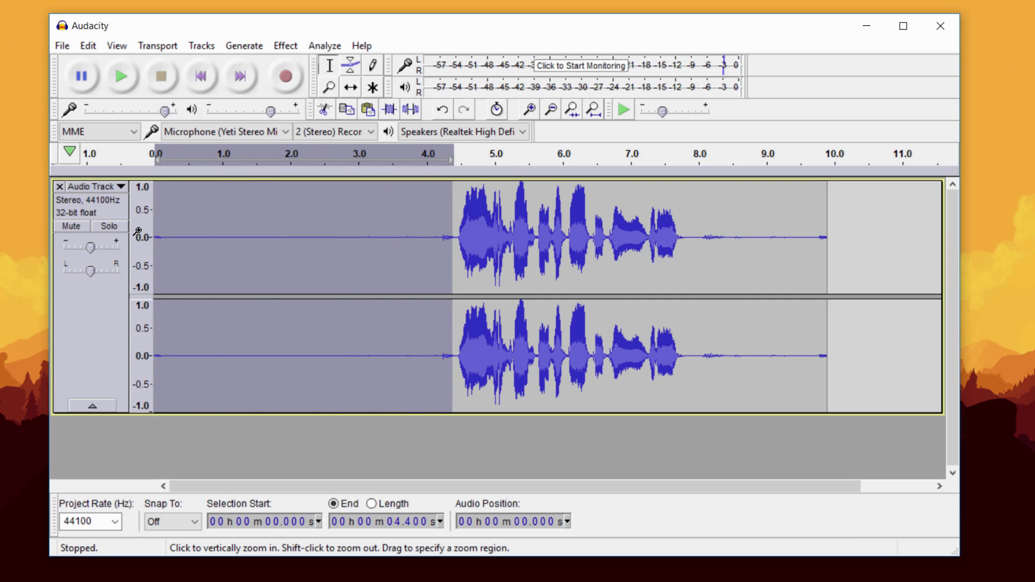
key(Delete)
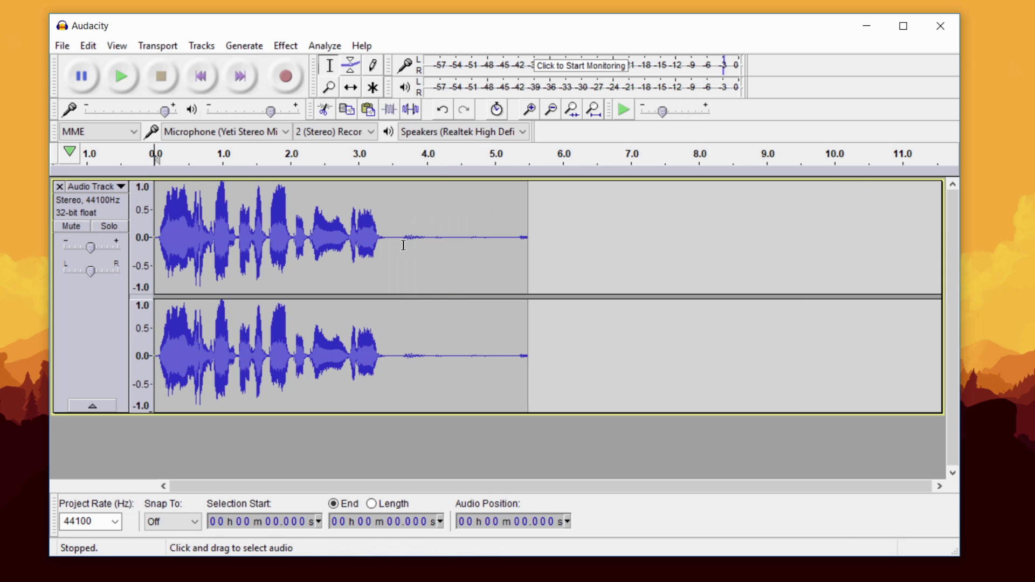
drag(398, 246, 531, 262)
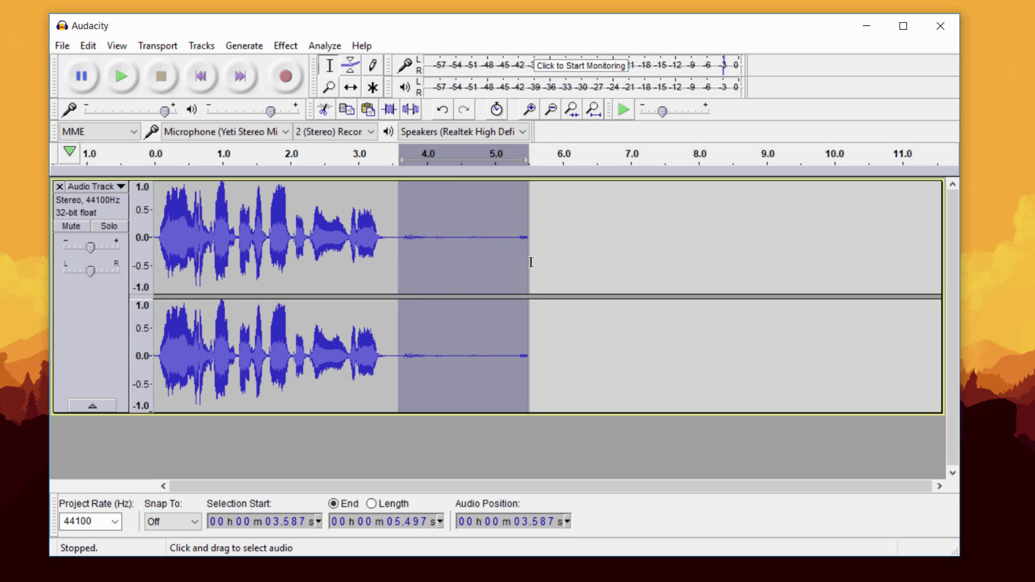
key(Delete)
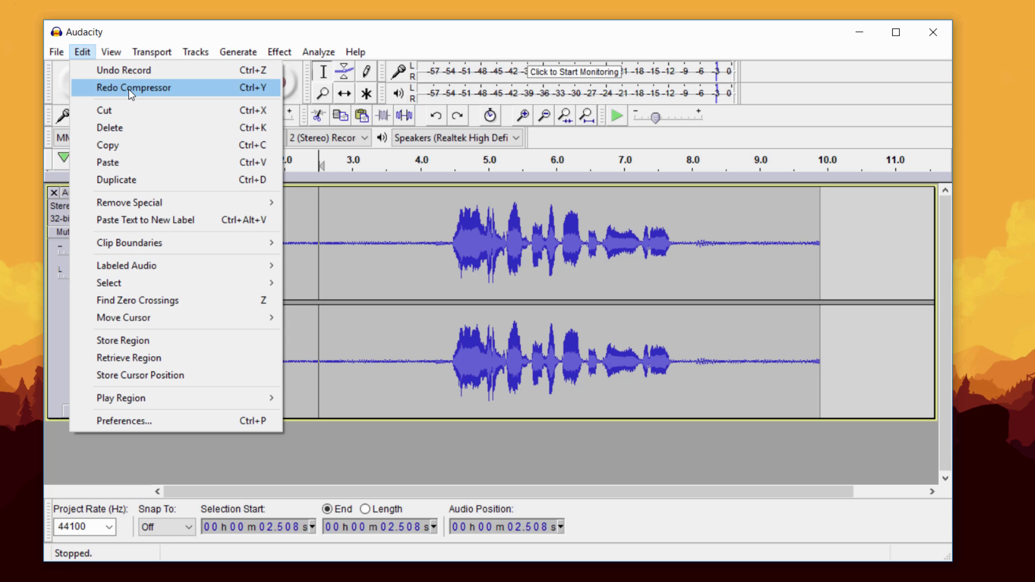
click(129, 88)
click(83, 52)
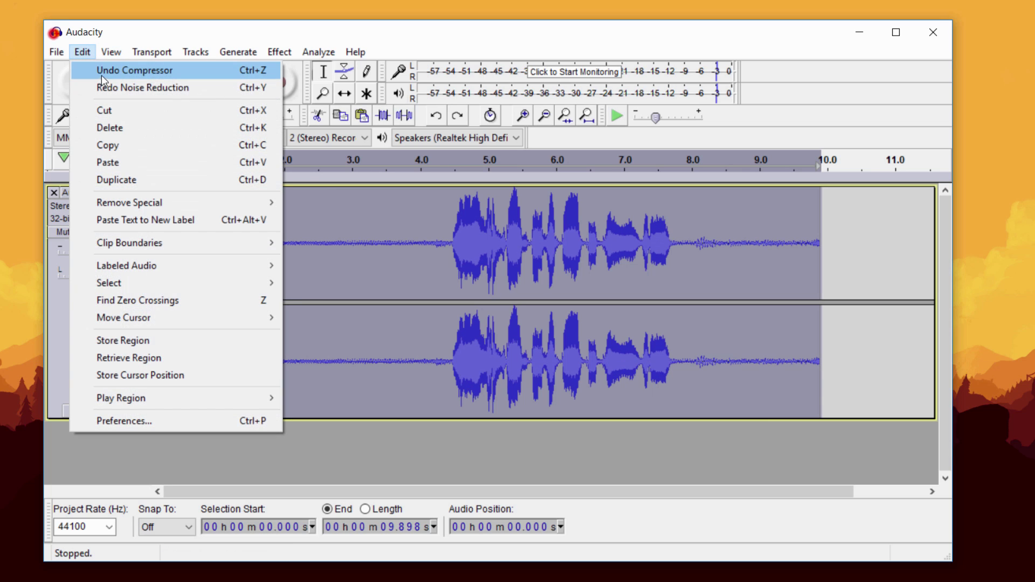
click(142, 87)
click(82, 52)
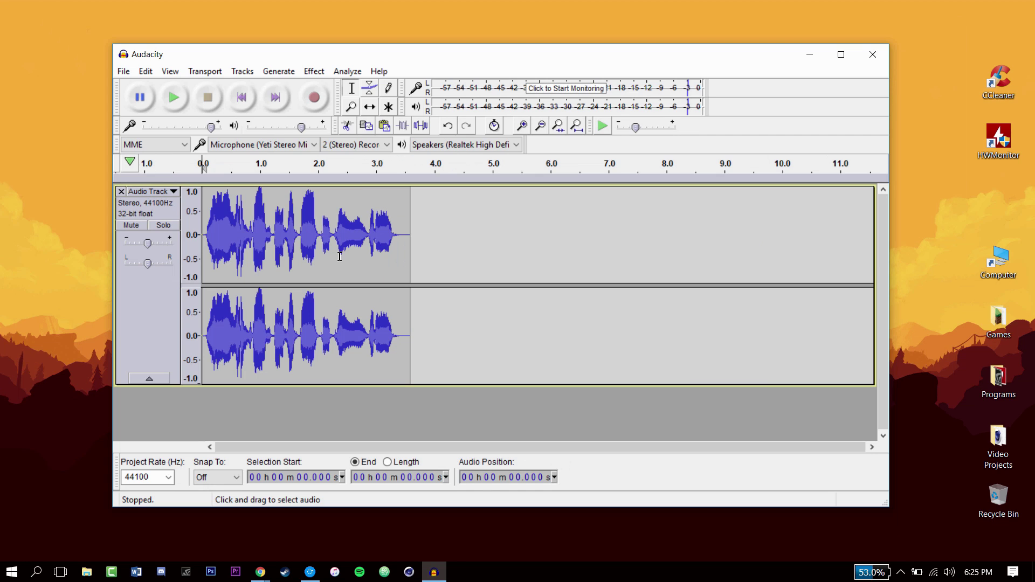
Step: Start an audio export to the Desktop with the file name 'intro'
click(124, 71)
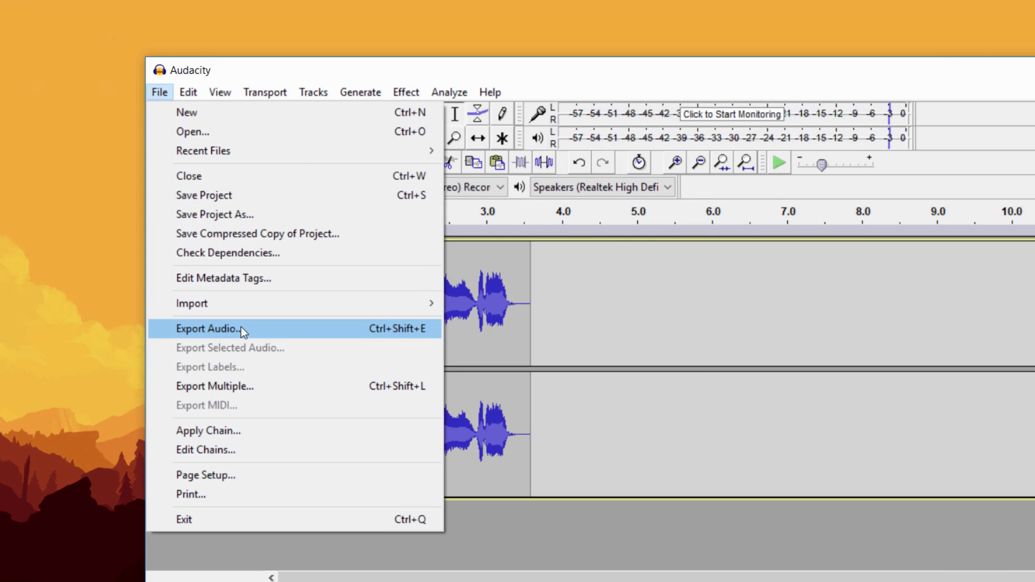
click(186, 257)
drag(441, 115, 476, 115)
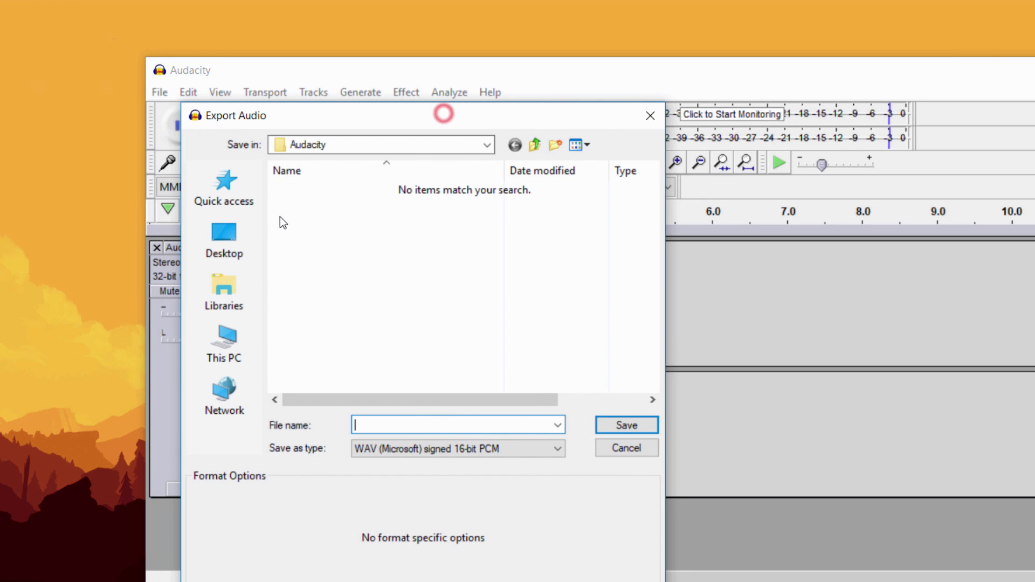
click(224, 237)
click(318, 336)
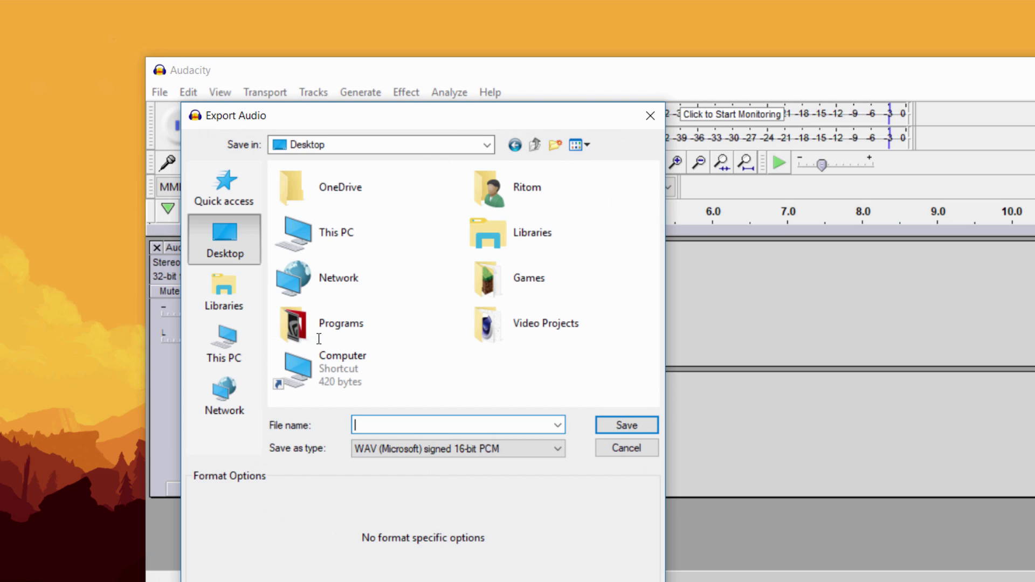
text(intro)
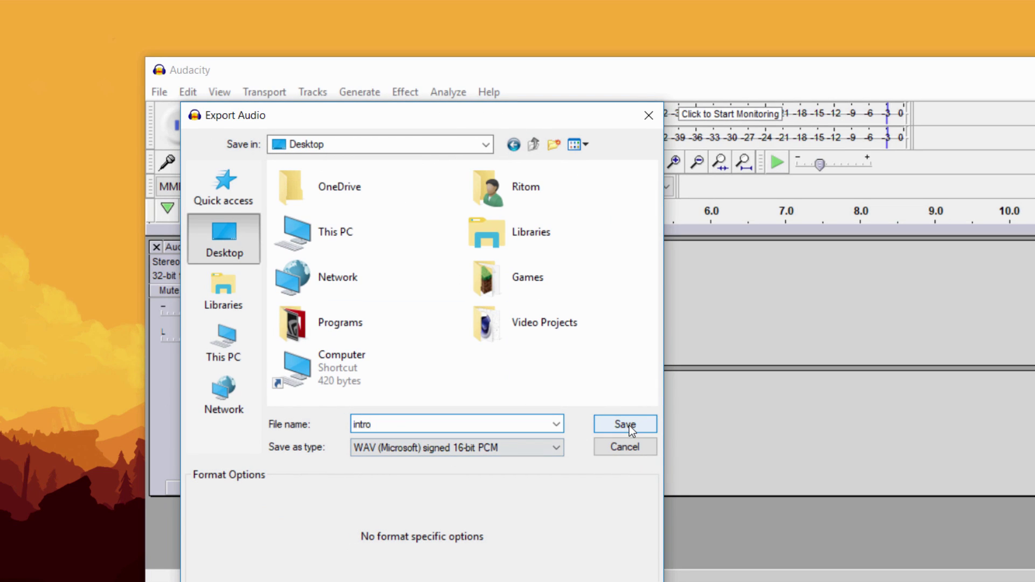
Step: Set the format to WAV signed 16-bit PCM, save, and accept the metadata tags
click(401, 447)
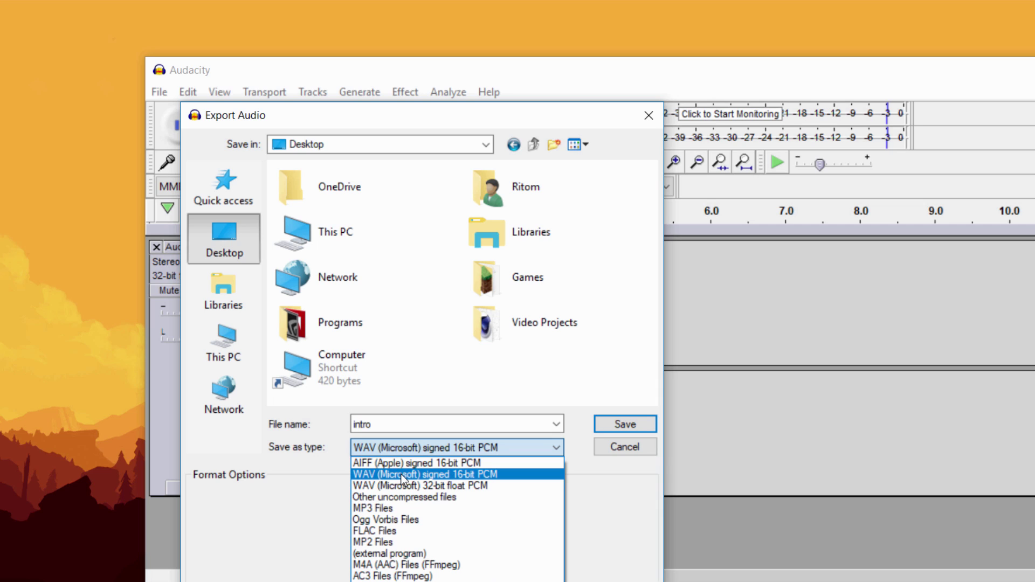
click(387, 508)
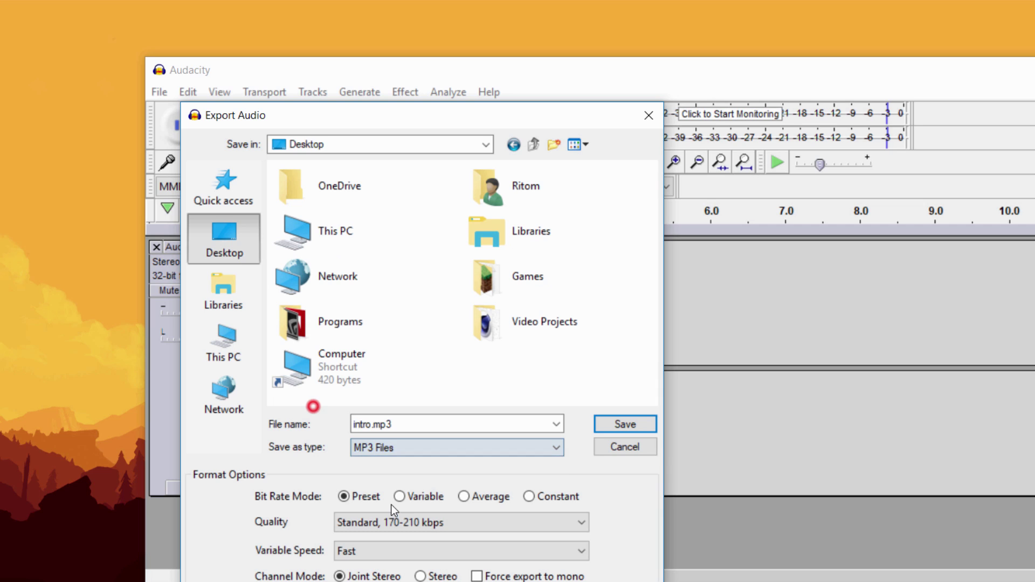
click(428, 446)
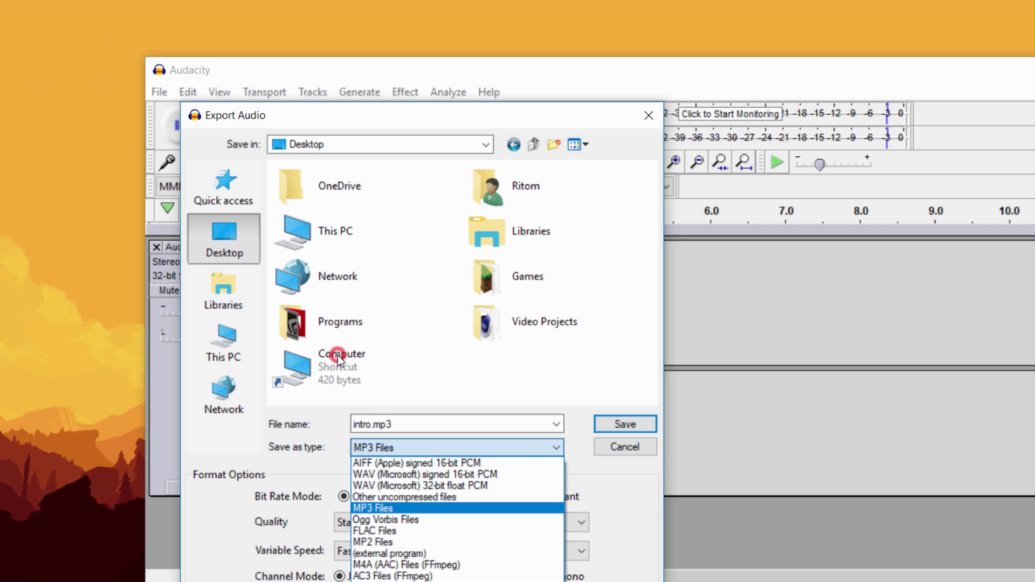
click(405, 475)
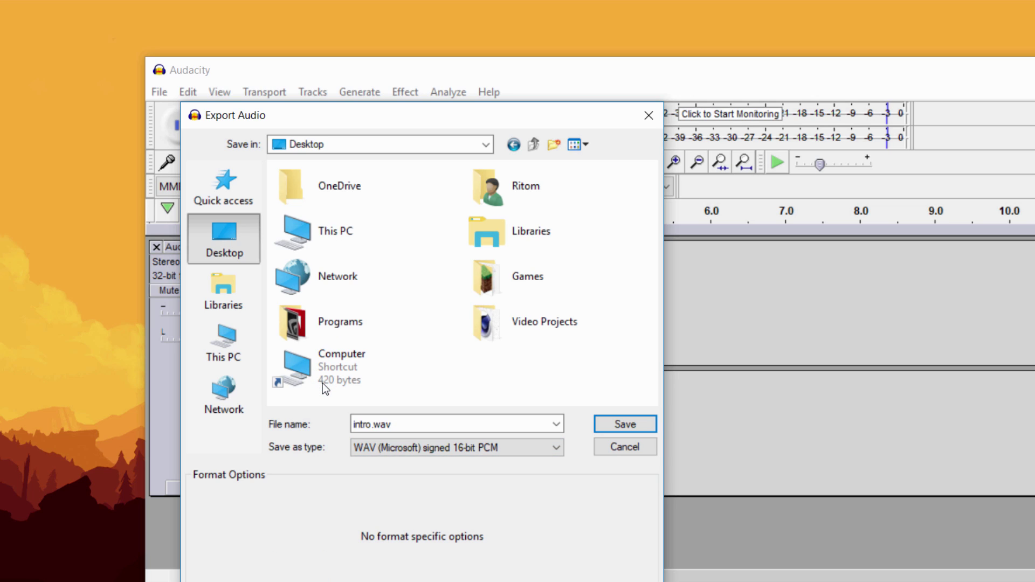
click(619, 425)
click(771, 506)
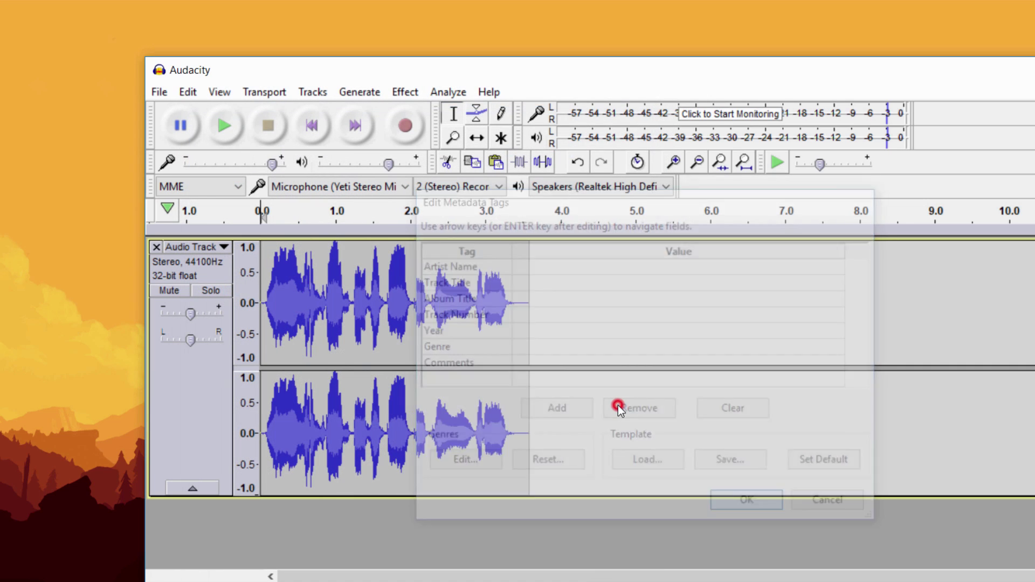
Step: Minimize Audacity, then drag intro.wav from the top-left corner into the middle of the desktop
click(836, 60)
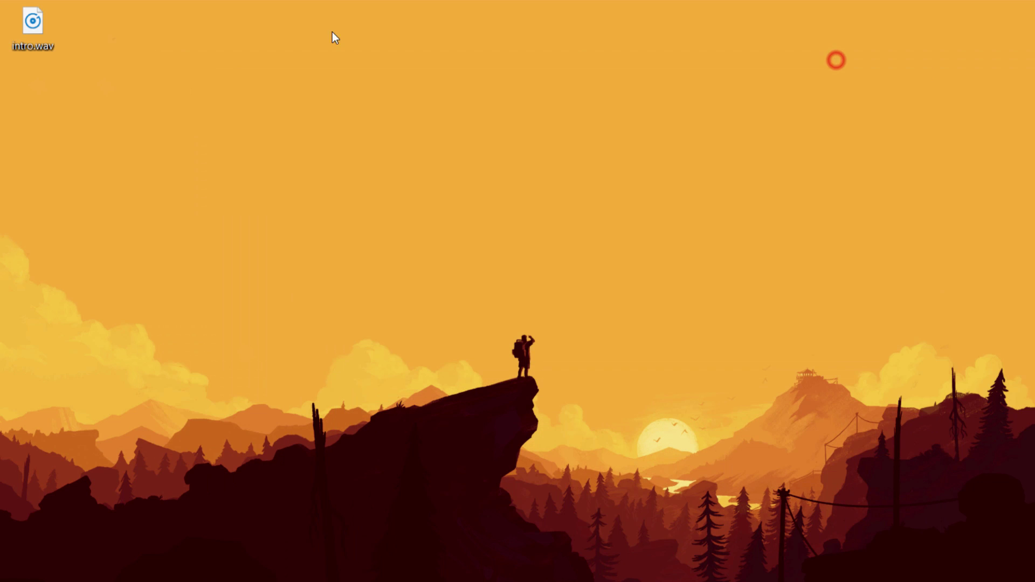
drag(43, 28, 241, 182)
click(441, 213)
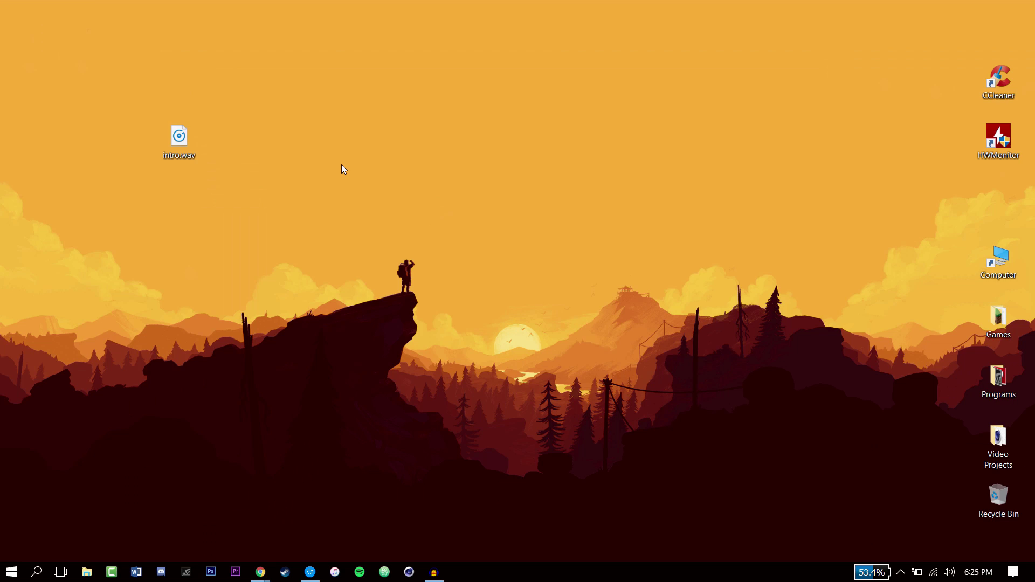